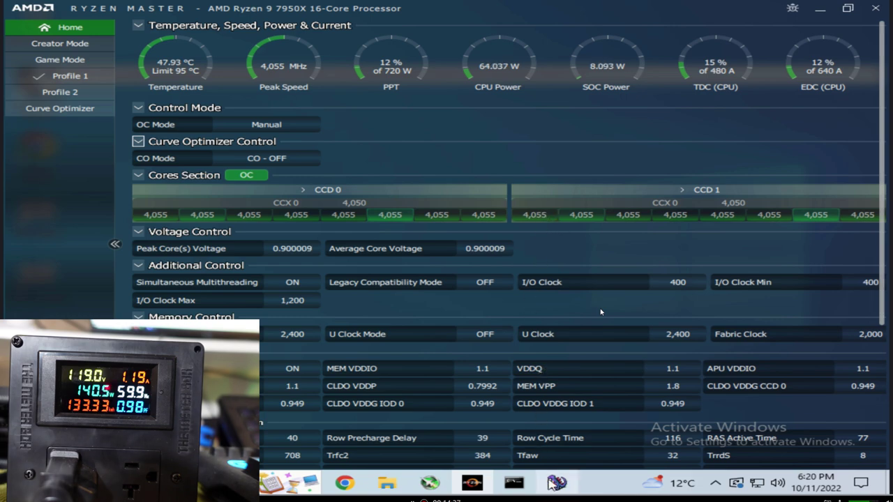
- Check the SRBMiner-MULTI console output for each test run of the 4,050 MHz manual overclock on Profile 1
left_click(550, 480)
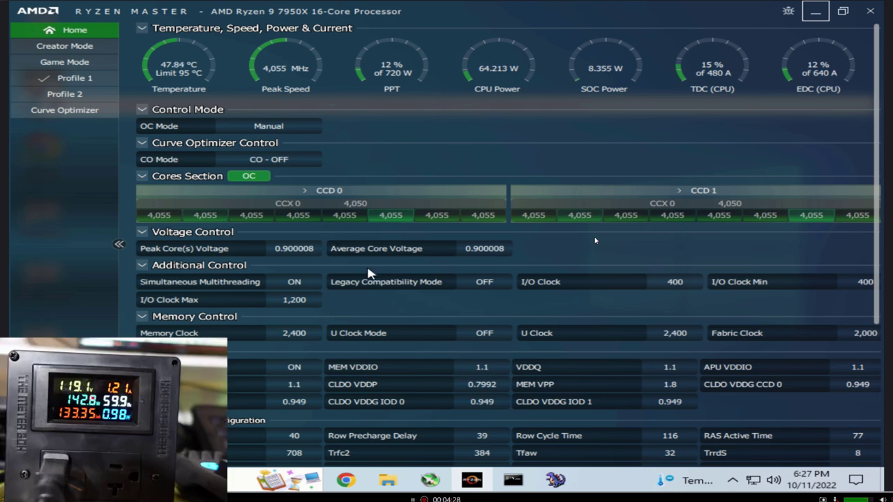
left_click(558, 480)
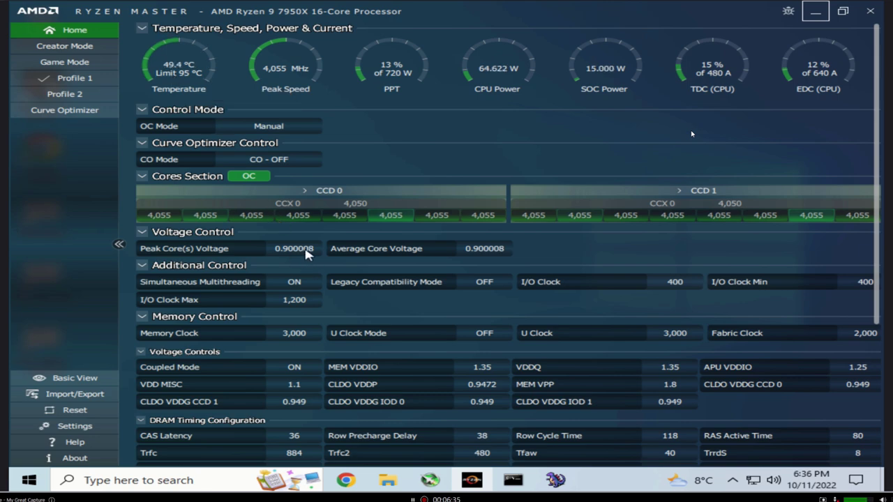
left_click(555, 480)
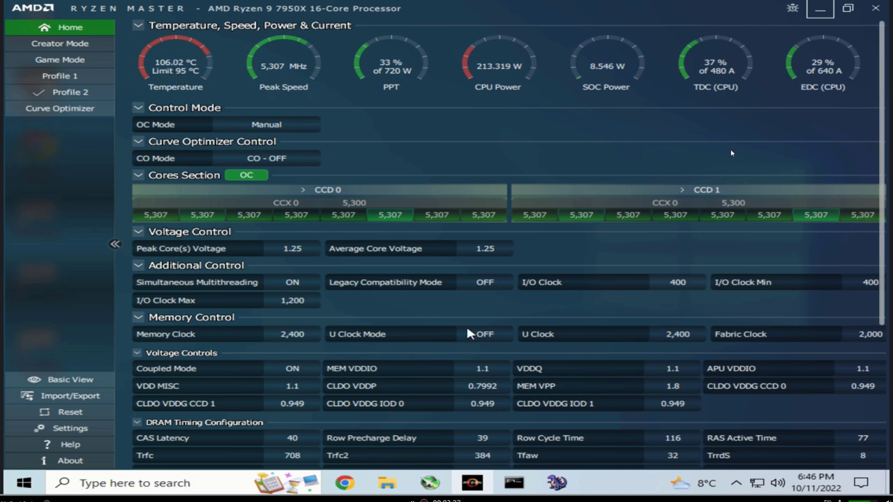
- Read the minotaurx hashrate in the SRBMiner-MULTI console for the 5,300 MHz Profile 2 run, minimizing the console after each check
mouse_move(565, 483)
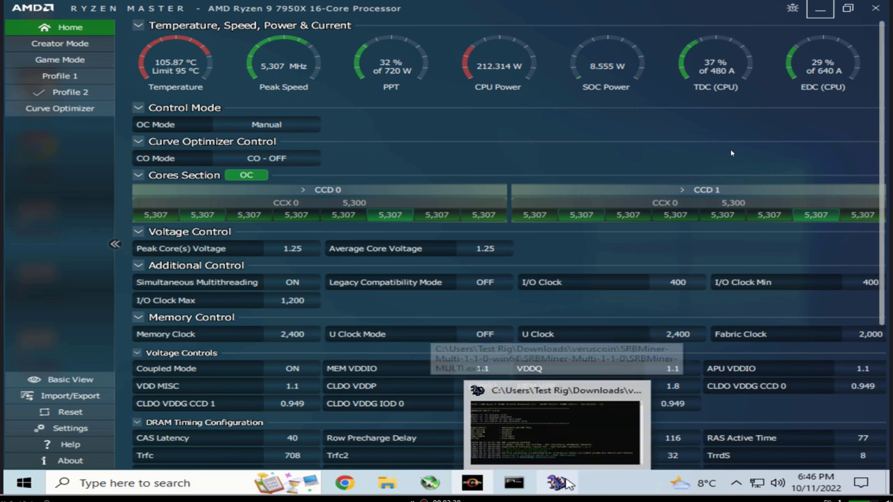
left_click(565, 483)
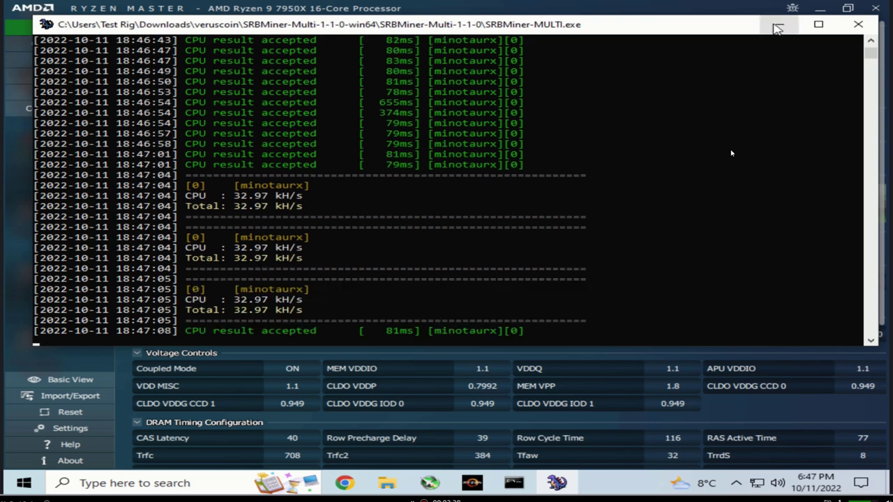
left_click(778, 25)
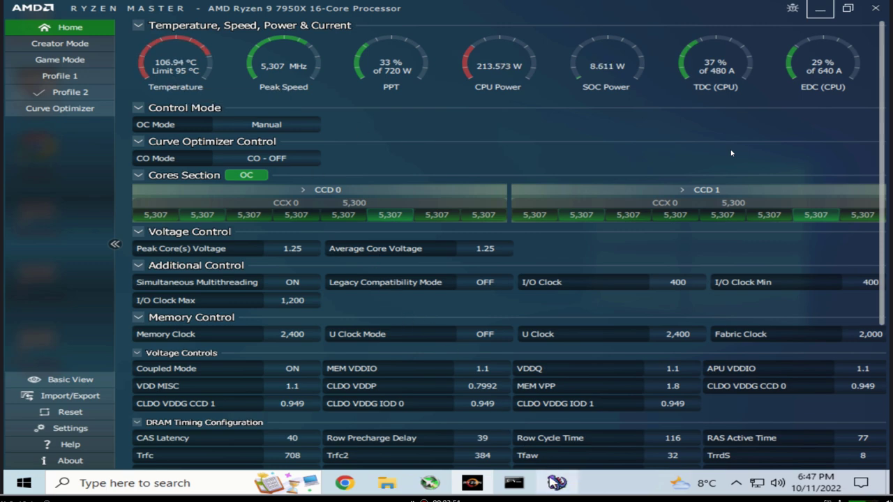
left_click(555, 482)
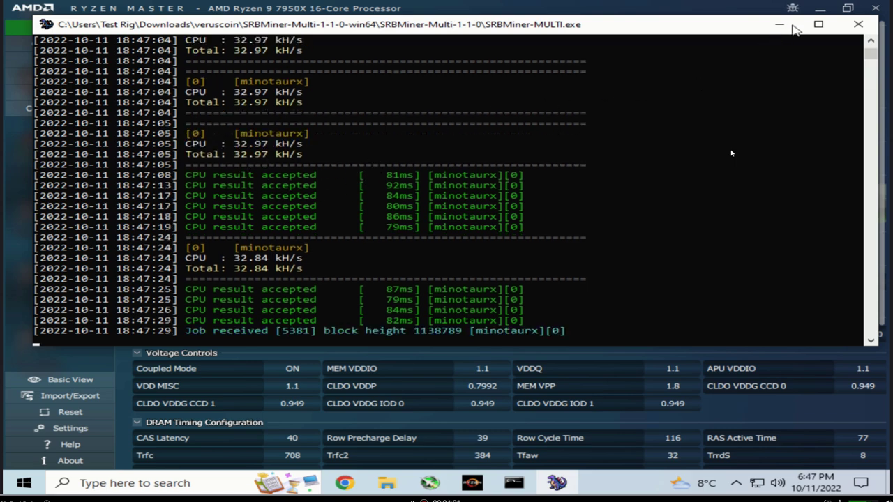
left_click(781, 23)
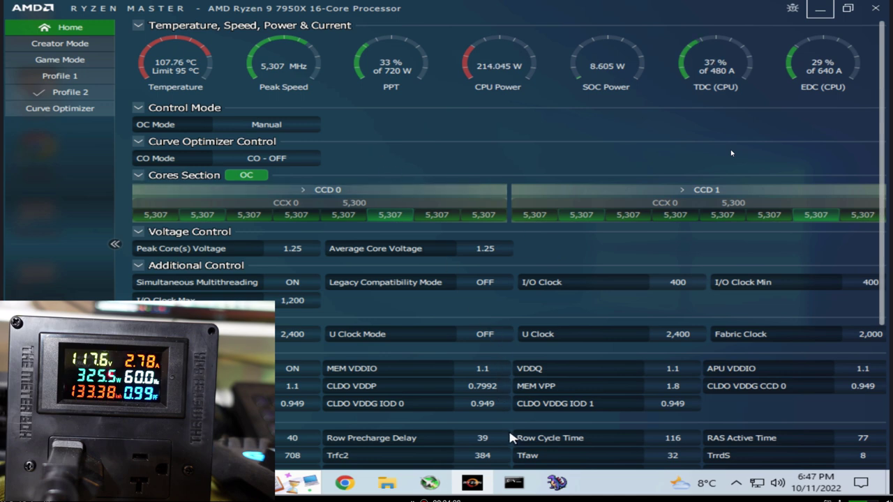
- Close the start-mining-avian console window and stop mining by closing the SRBMiner-MULTI window
left_click(514, 482)
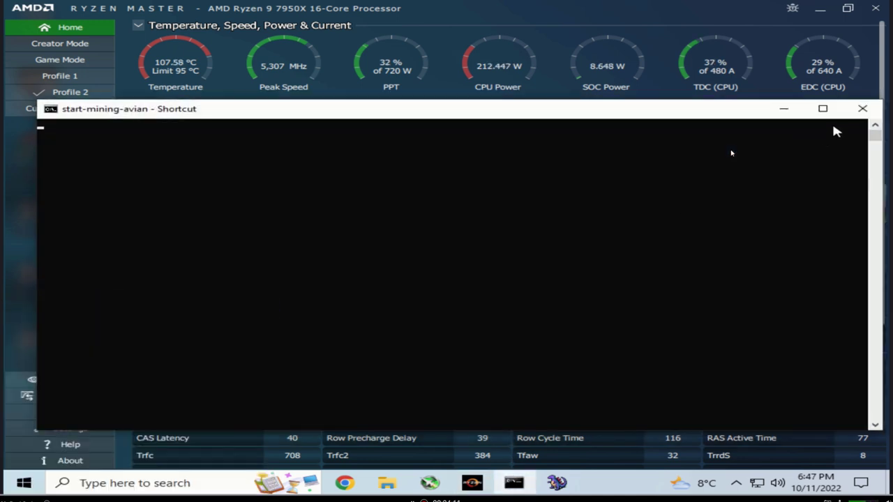
left_click(862, 108)
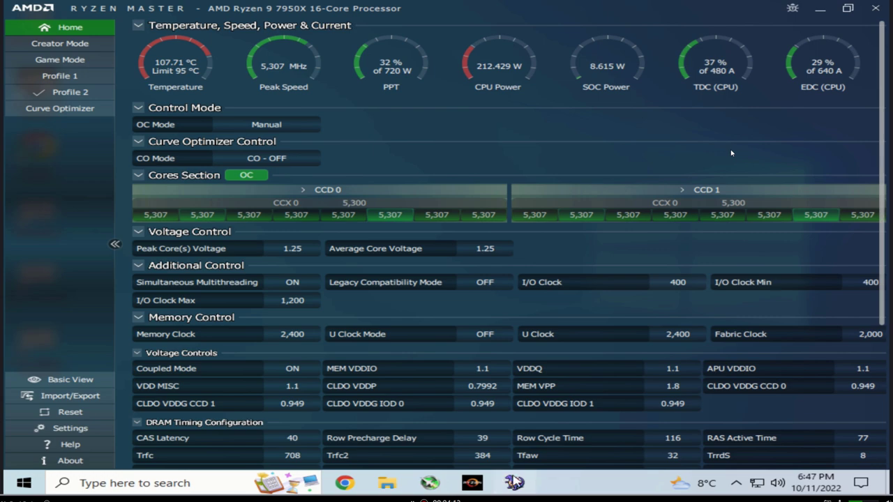
left_click(514, 483)
left_click(856, 27)
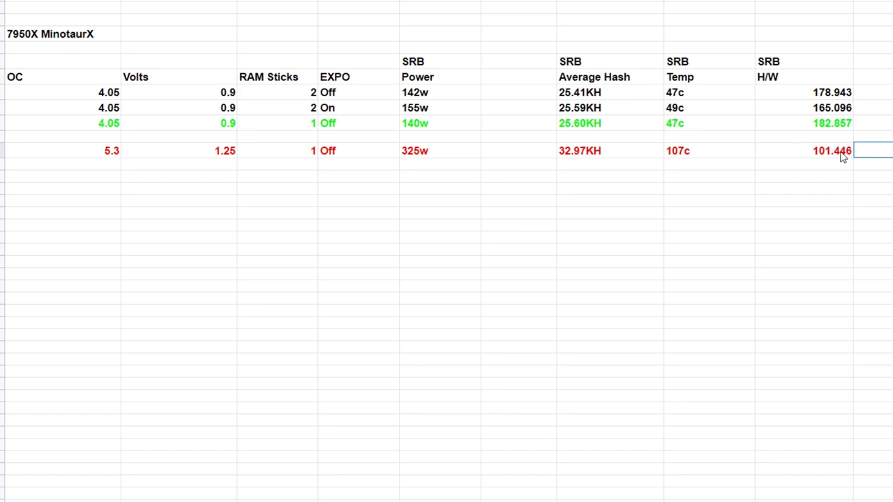
- Compare the H/W efficiency and temperature of the 5.3 overclock row with the green 4.05 row in the 7950X MinotaurX spreadsheet
left_click(795, 155)
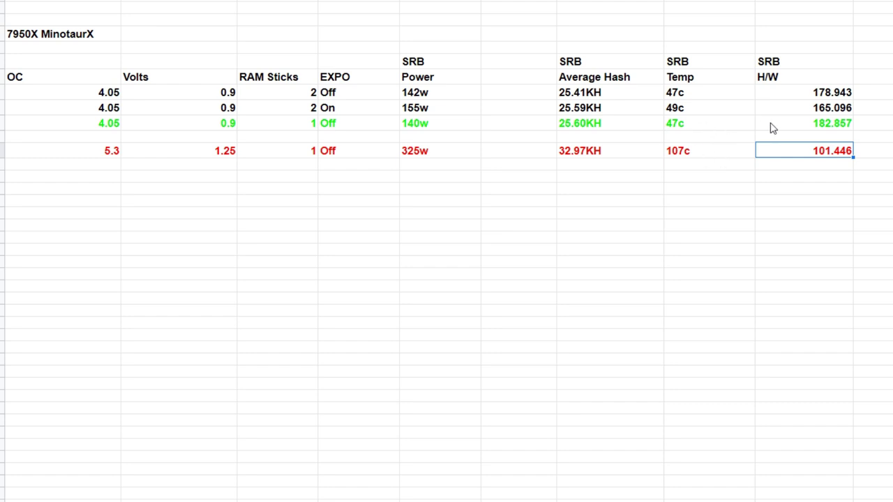
left_click(700, 130)
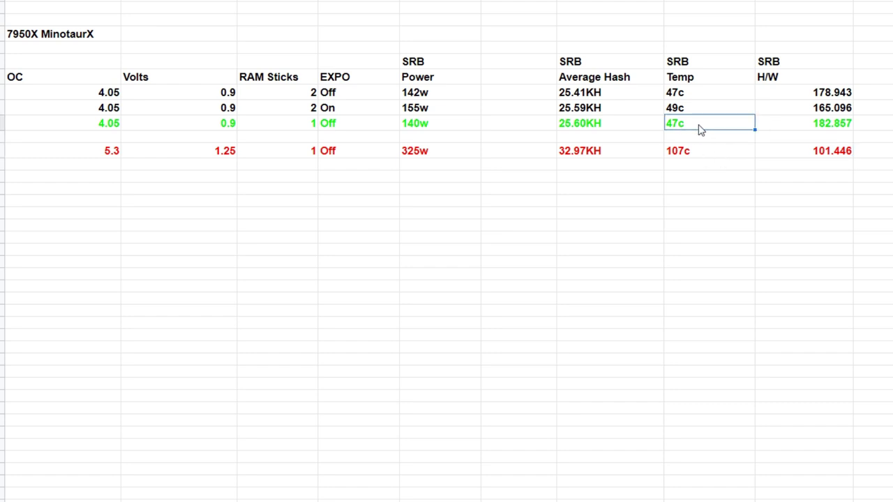
left_click(707, 158)
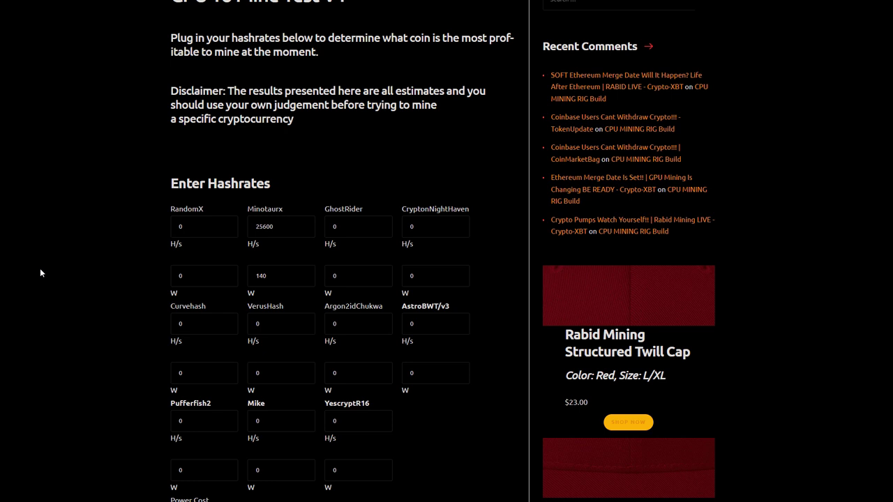
- In the CPU mining profitability calculator, examine the Avian result for Minotaurx at 25600 H/s and 140 W
scroll(67, 291, "down", 1)
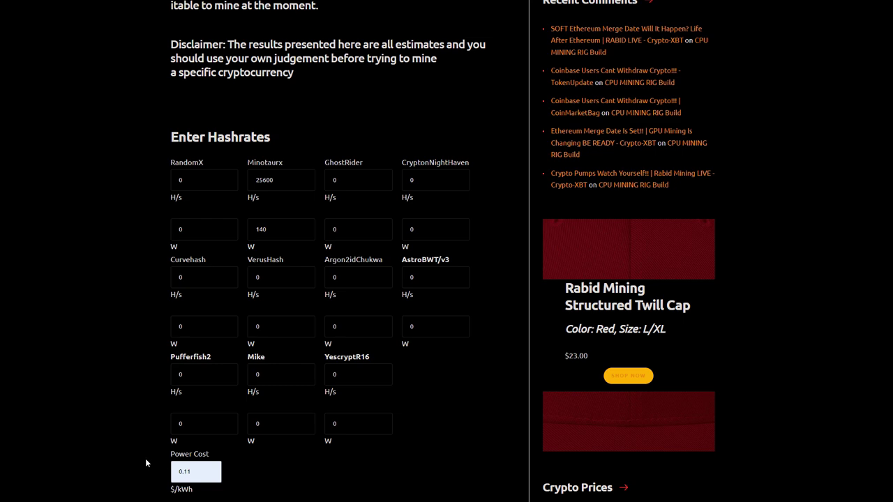
scroll(112, 436, "down", 1)
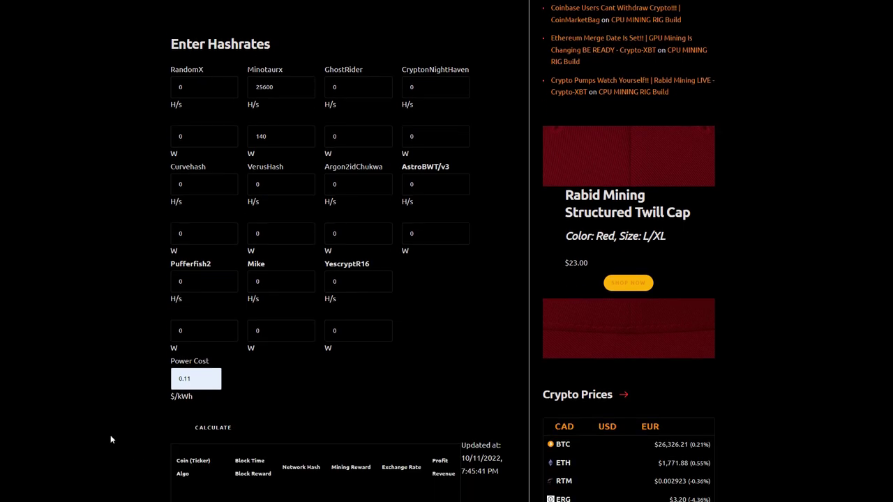
scroll(110, 439, "down", 2)
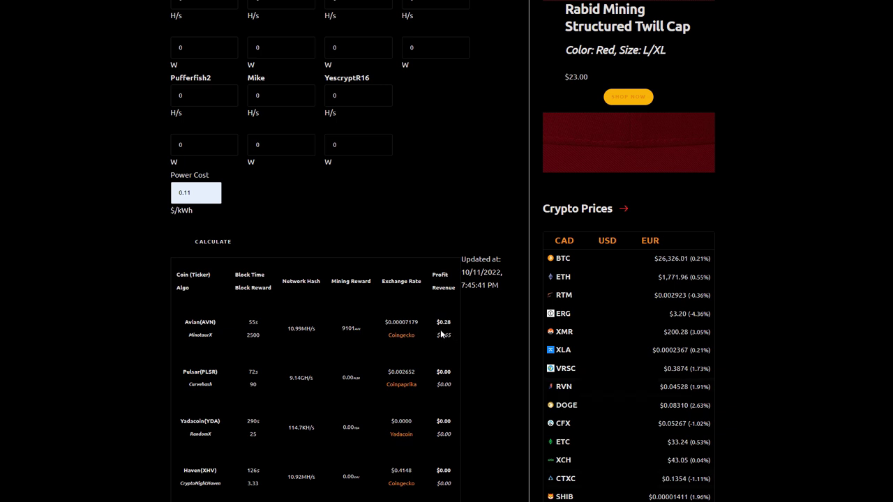
- Examine Avian's profit and revenue for Minotaurx at 32970 H/s and 325 W with a power cost of 0.11 $/kWh
scroll(351, 259, "down", 10)
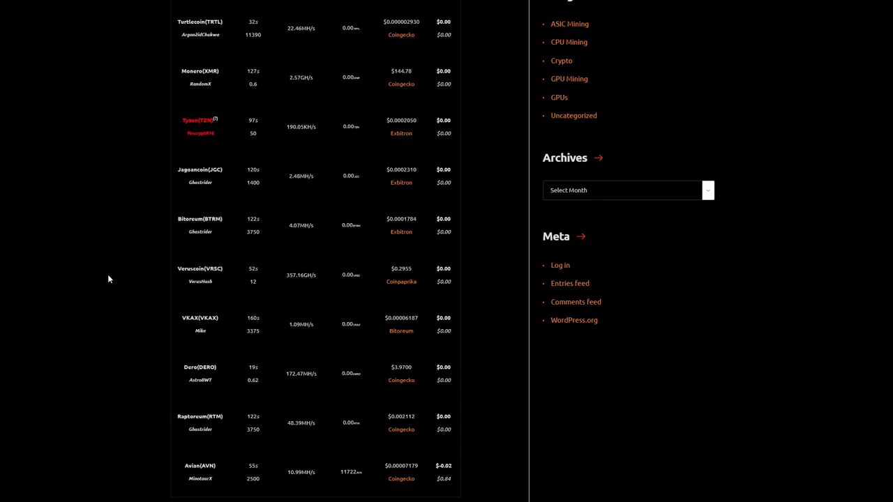
scroll(108, 274, "down", 1)
scroll(105, 274, "up", 8)
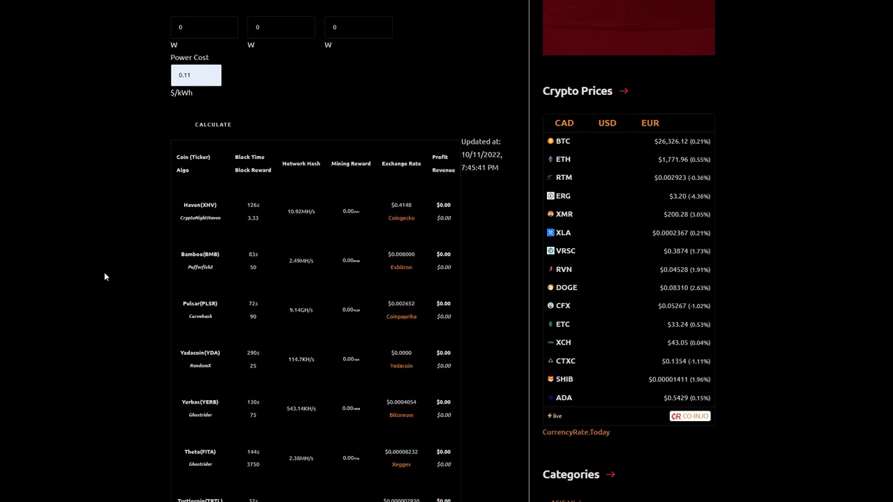
scroll(104, 276, "up", 5)
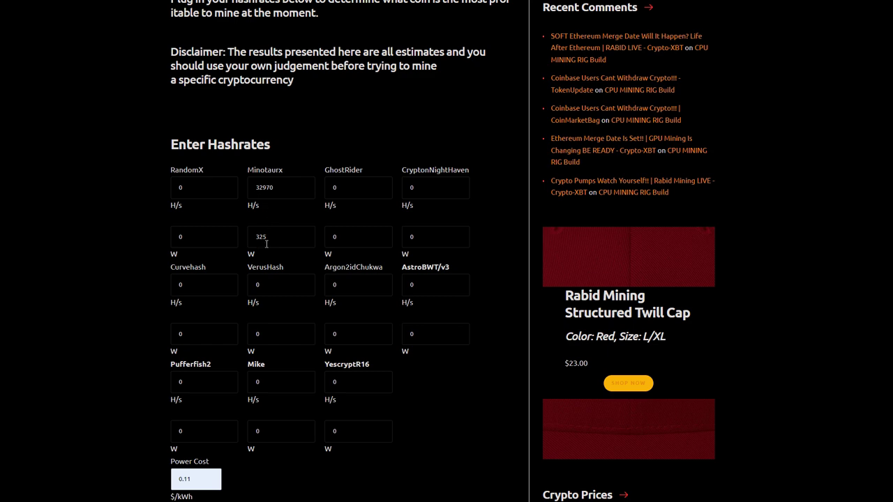
scroll(128, 433, "down", 12)
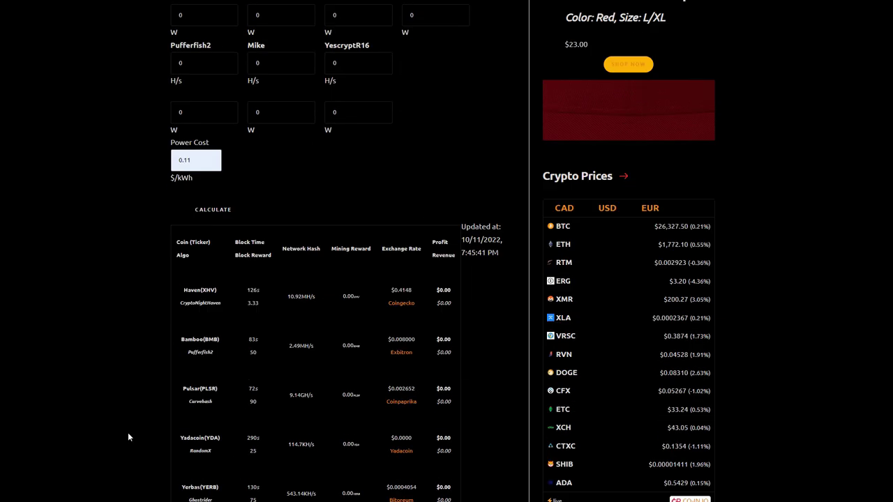
scroll(128, 437, "down", 5)
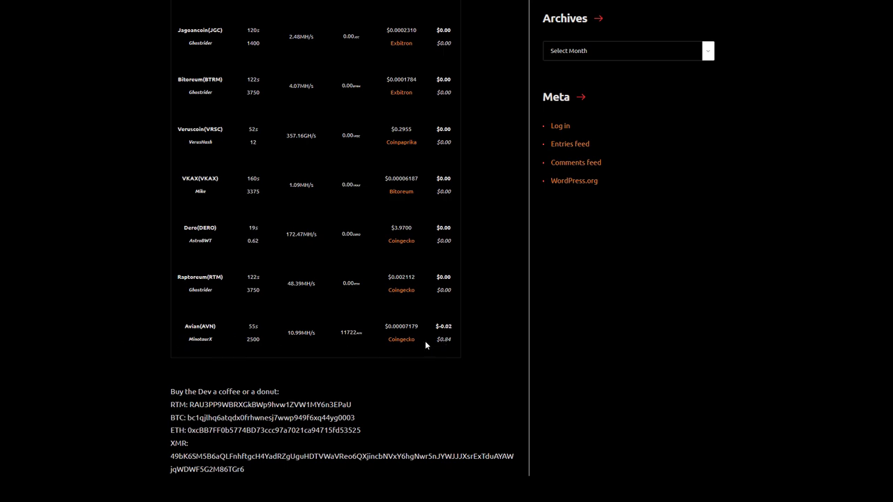
- Set the power cost to 0.10 $/kWh and recalculate the coin profitability
scroll(412, 350, "up", 10)
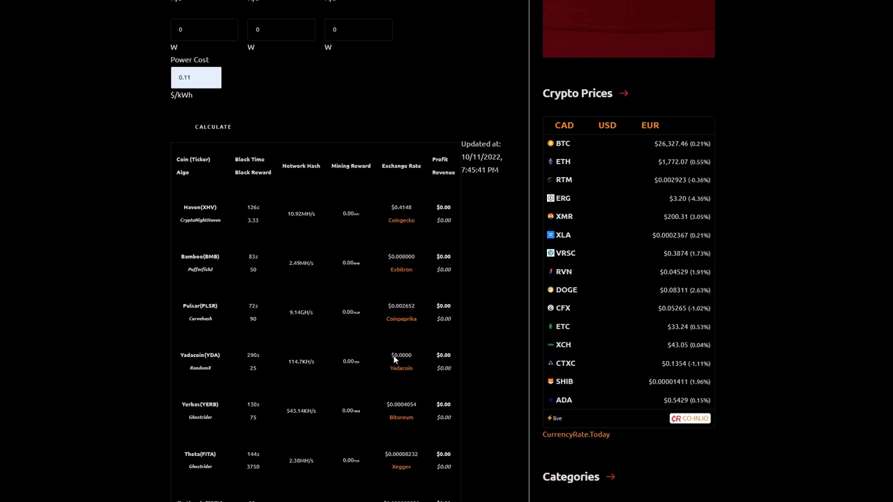
scroll(394, 359, "up", 3)
left_click(202, 292)
key("BackSpace")
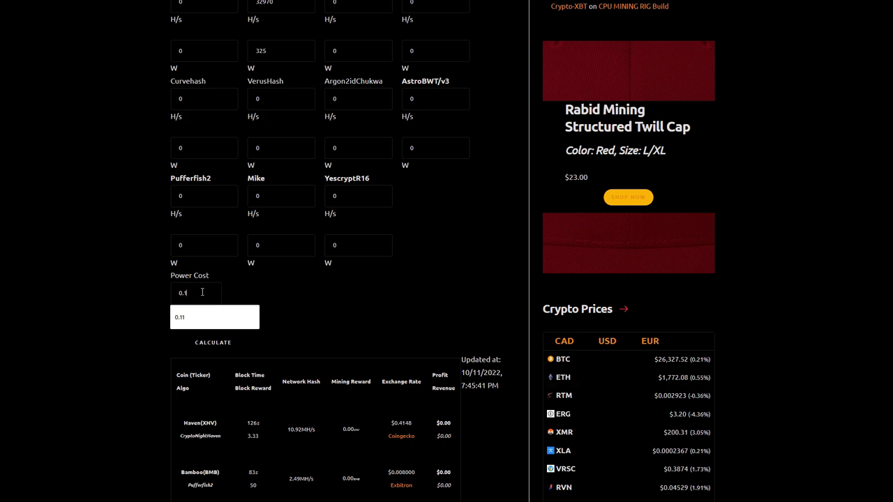
type("0")
left_click(210, 343)
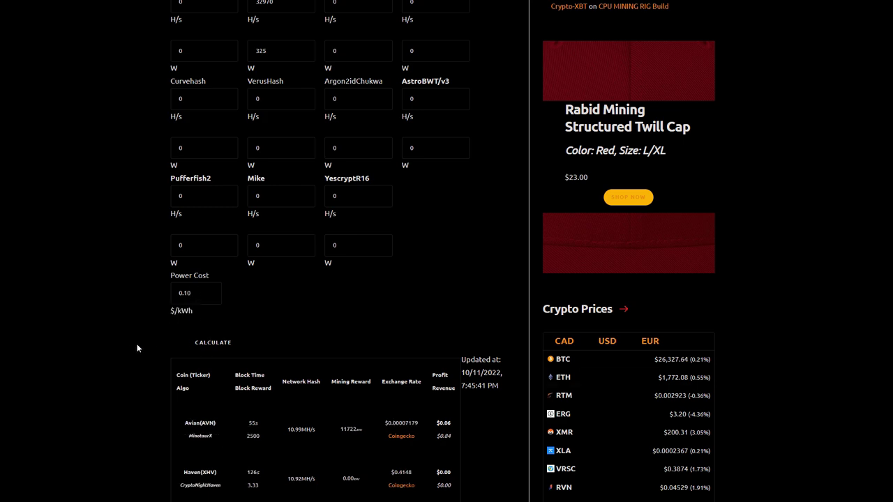
- Review the recalculated Avian profit and revenue together with the entered Minotaurx hashrate, wattage and power cost
scroll(137, 348, "down", 10)
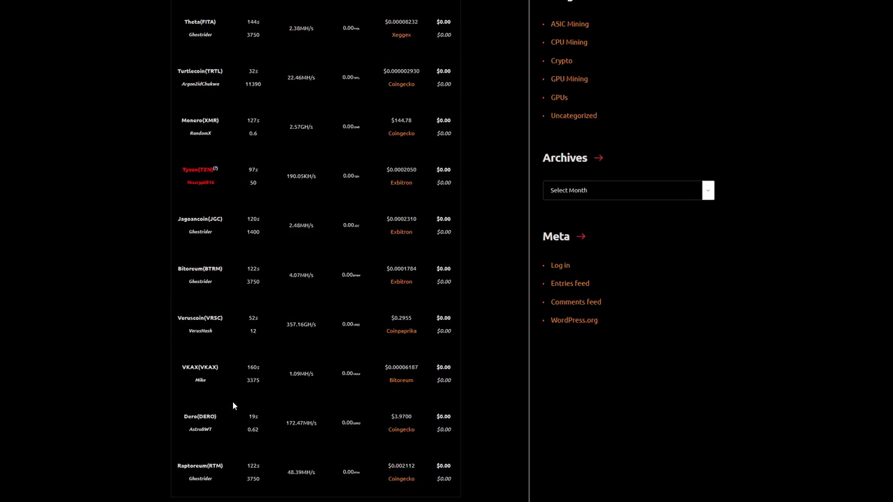
scroll(343, 443, "up", 8)
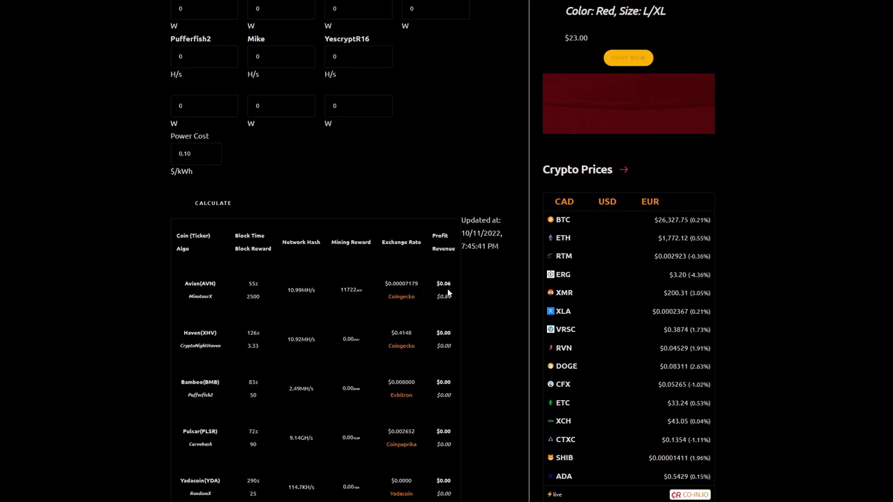
scroll(447, 293, "up", 1)
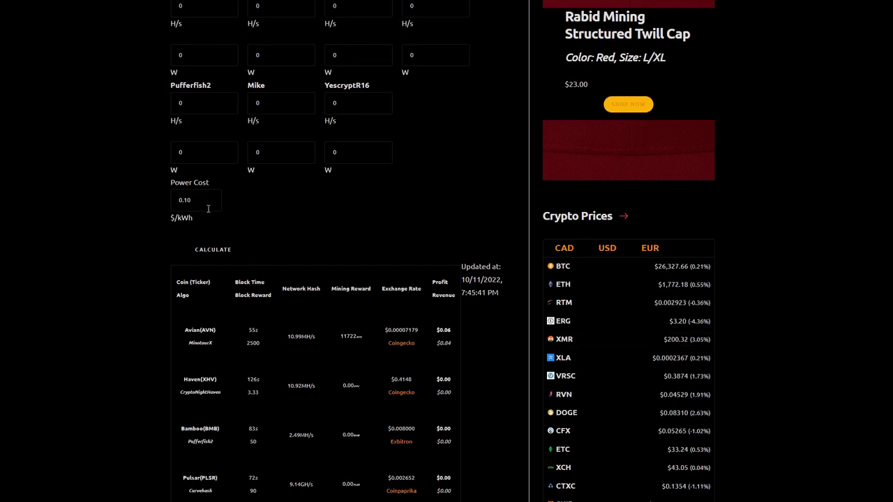
scroll(99, 360, "up", 5)
scroll(100, 360, "up", 1)
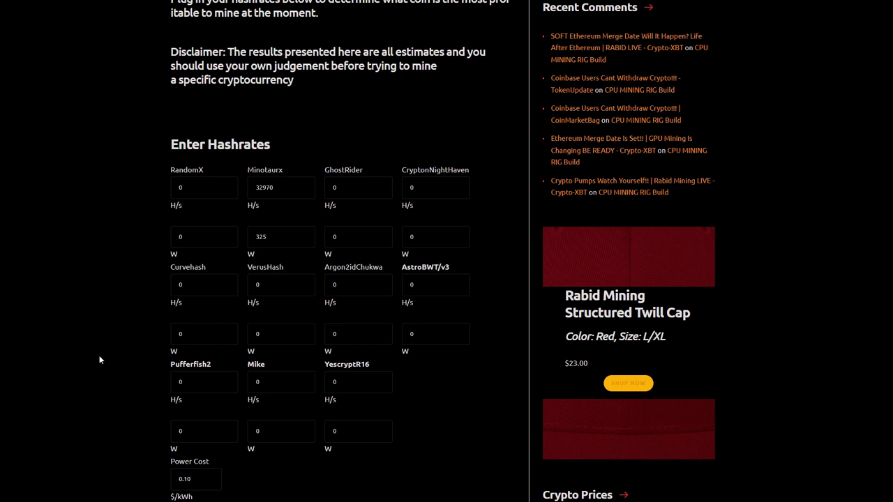
scroll(100, 360, "down", 2)
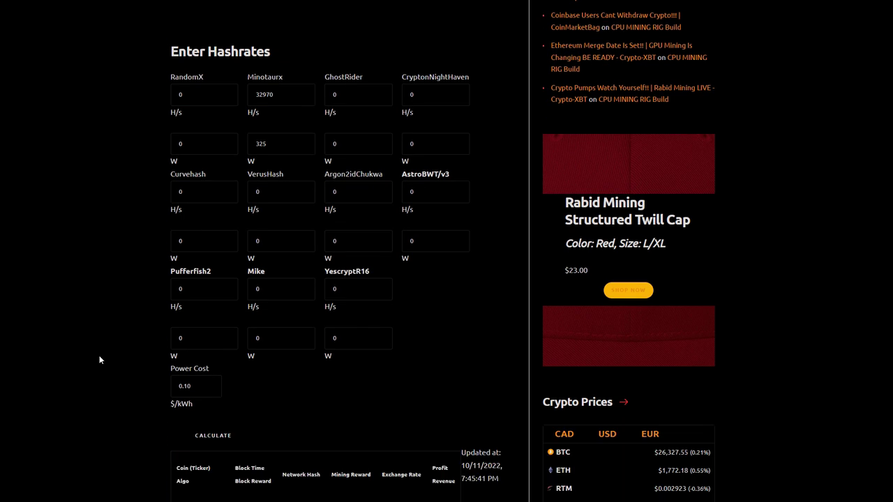